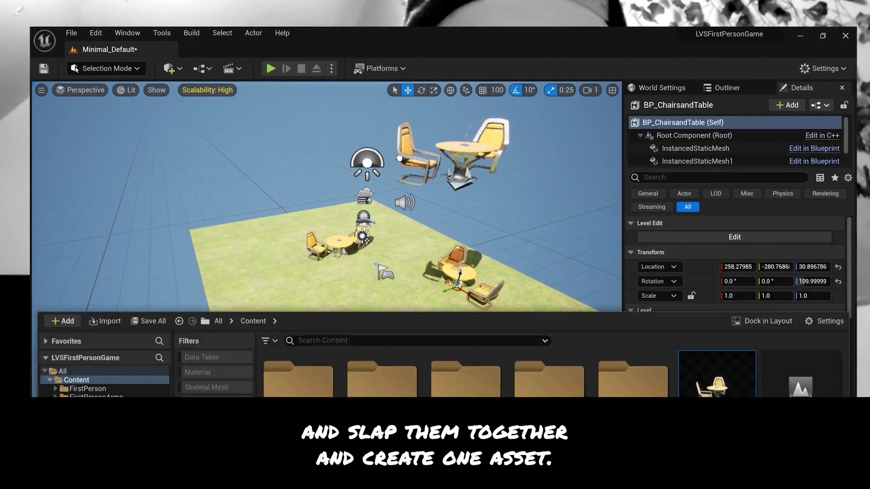
# Place another BP_ChairsandTable set on the open grass in the foreground and prepare to rotate it.
pyautogui.moveTo(399, 158); pyautogui.dragTo(316, 359)
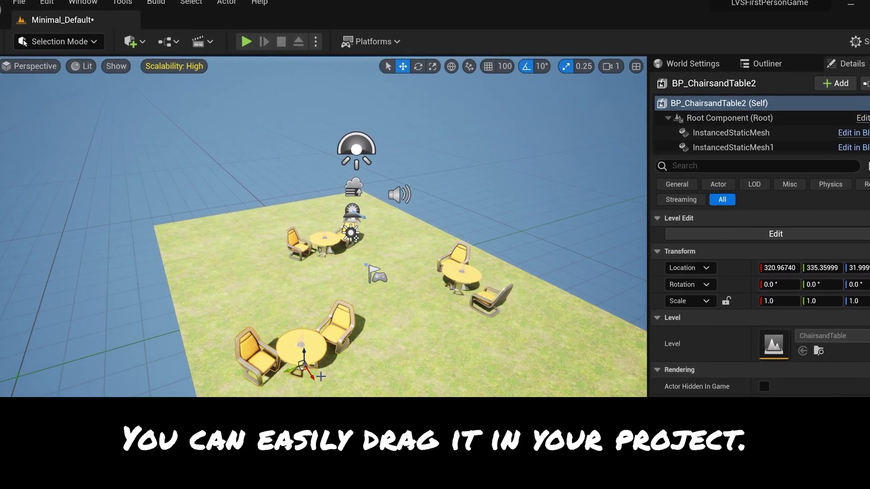
pyautogui.press('e')
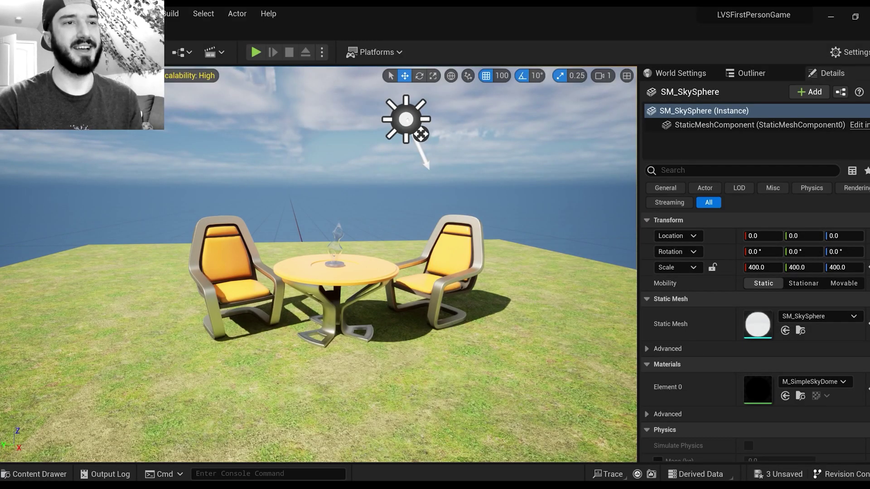
# Select both chairs, the table and the glass ornament on the table together.
pyautogui.press('s')
pyautogui.moveTo(318, 264); pyautogui.dragTo(319, 238, button='right')
pyautogui.press('w')
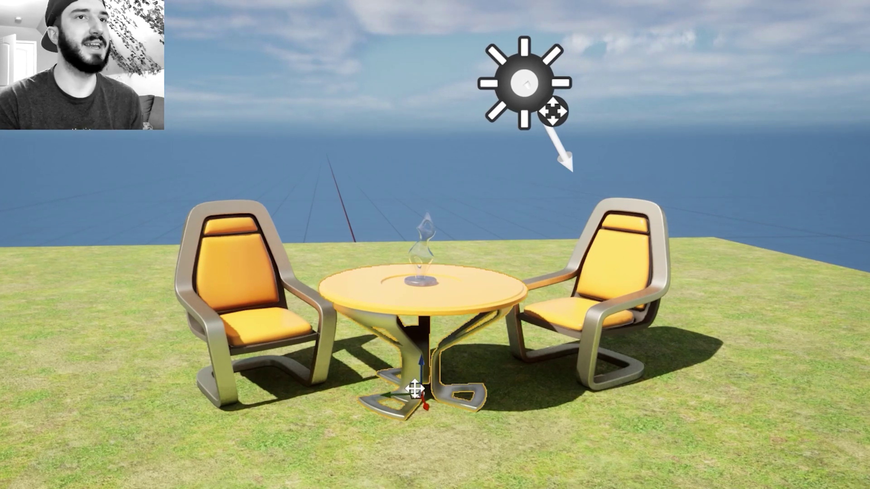
pyautogui.moveTo(405, 392); pyautogui.dragTo(485, 346)
pyautogui.click(499, 352)
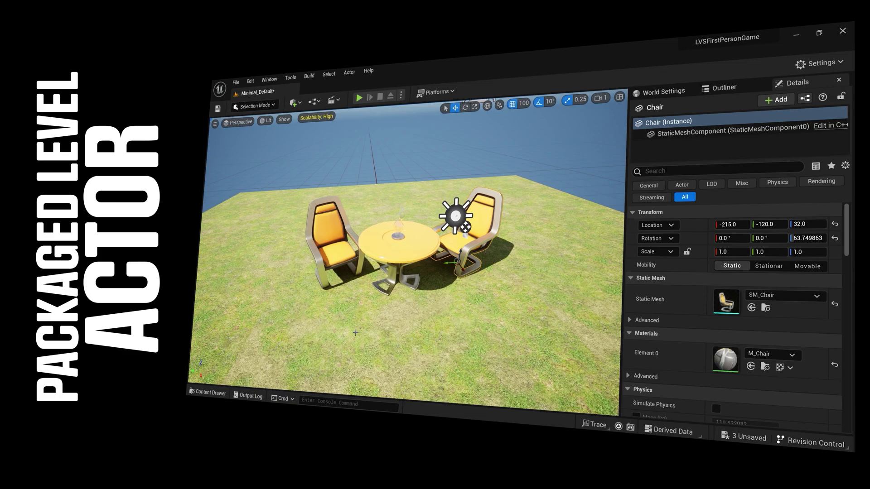
pyautogui.keyDown('ctrl'); pyautogui.click(394, 250); pyautogui.keyUp('ctrl')
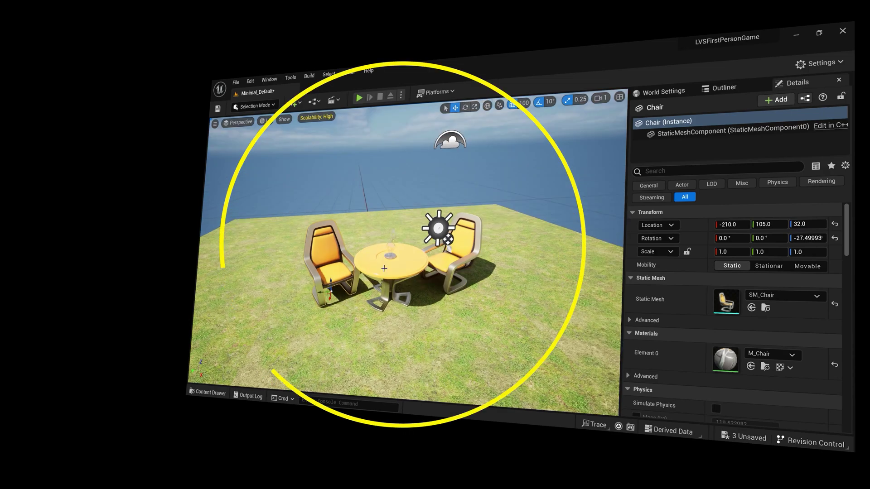
pyautogui.keyDown('ctrl'); pyautogui.click(391, 243); pyautogui.keyUp('ctrl')
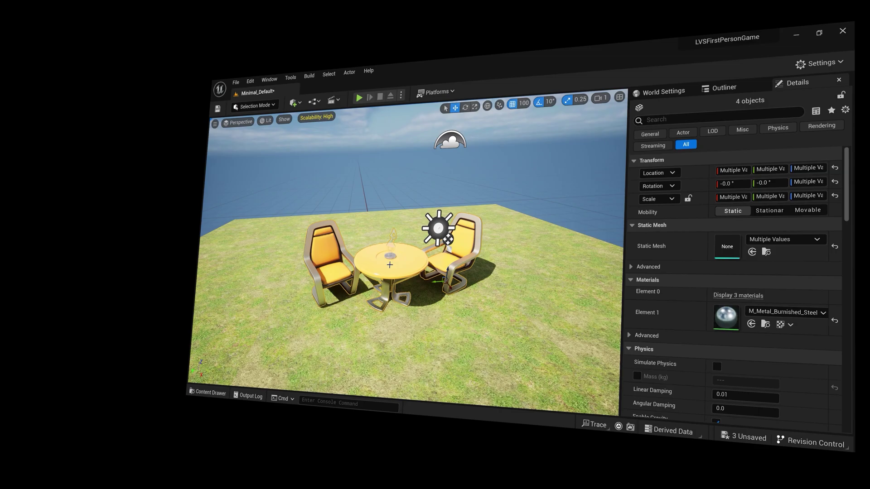
# Create a packed level actor from the selected furniture with external actors and the pivot type Center Min Z.
pyautogui.rightClick(390, 259)
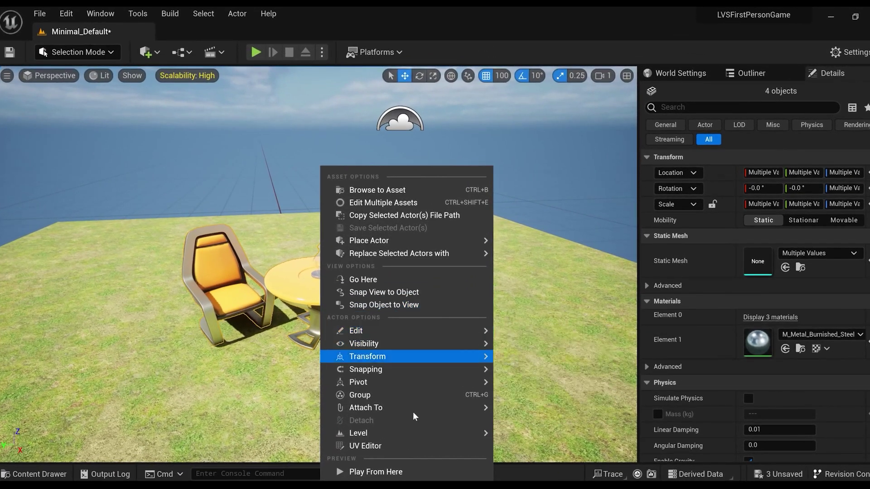
pyautogui.moveTo(410, 433)
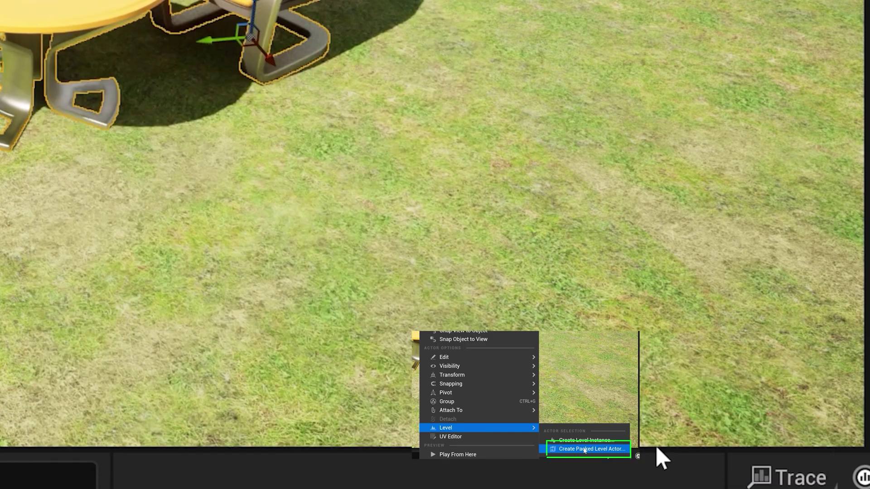
pyautogui.click(657, 450)
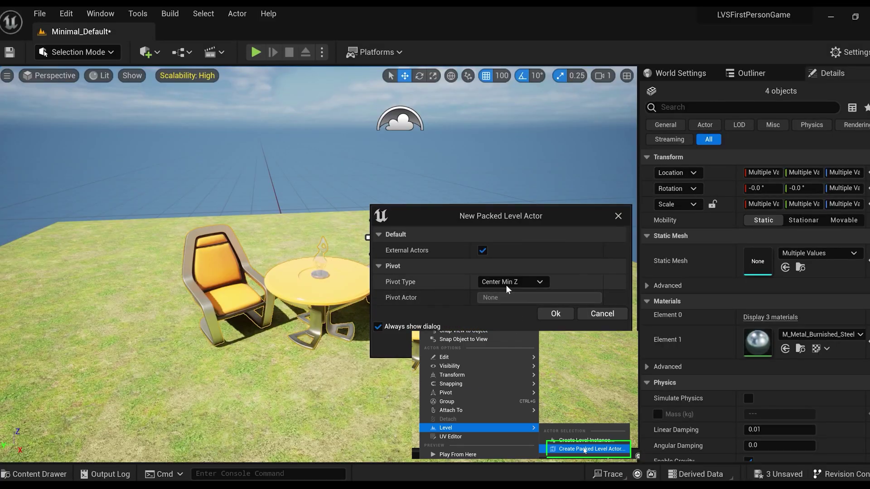
pyautogui.click(564, 314)
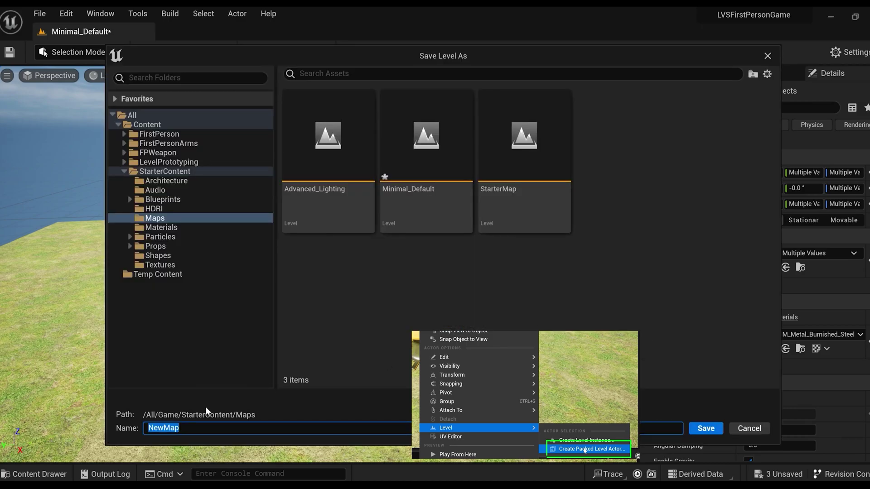
# Save the new level as ChairsandTable in the Content folder and its blueprint as BP_ChairsandTable.
pyautogui.click(191, 124)
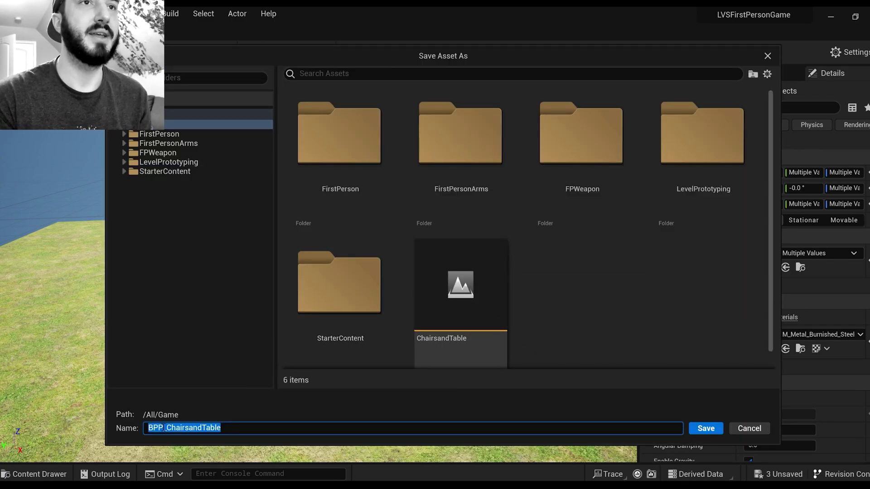
pyautogui.click(164, 429)
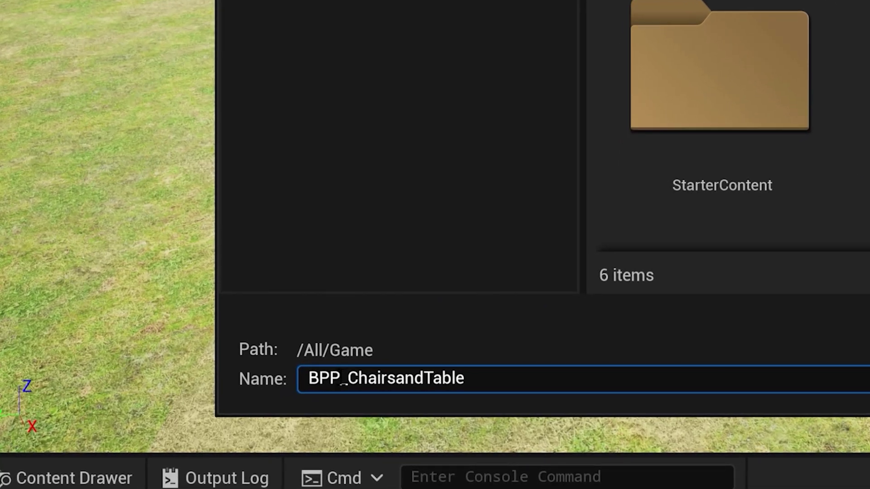
pyautogui.press('BackSpace')
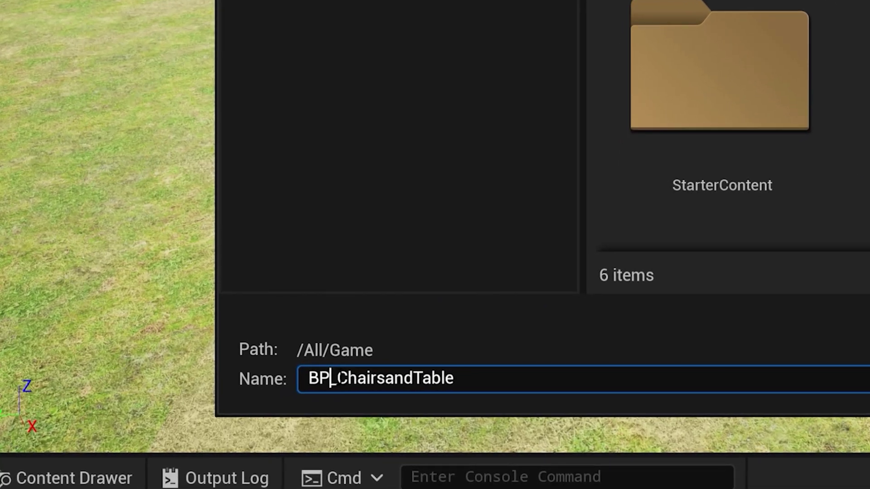
pyautogui.click(713, 432)
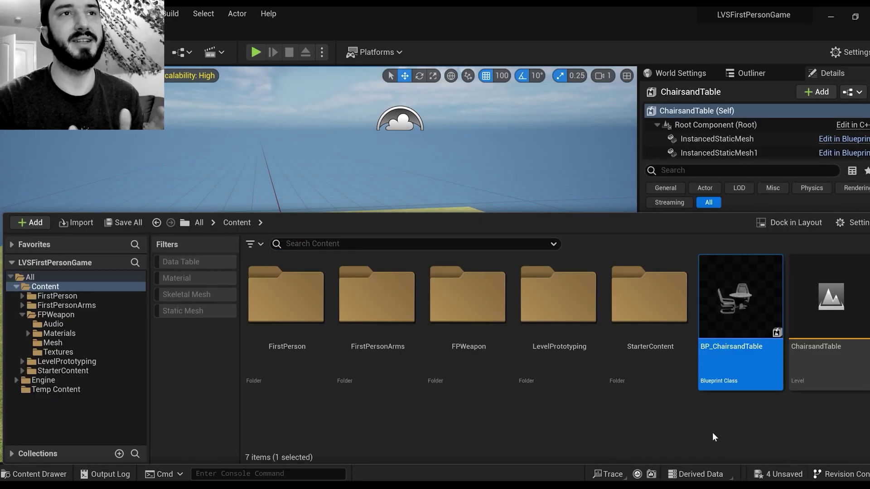
# Place BP_ChairsandTable in the level, turn off grid snapping and raise the set onto the grass, to Z about 31.
pyautogui.moveTo(739, 308); pyautogui.dragTo(501, 408)
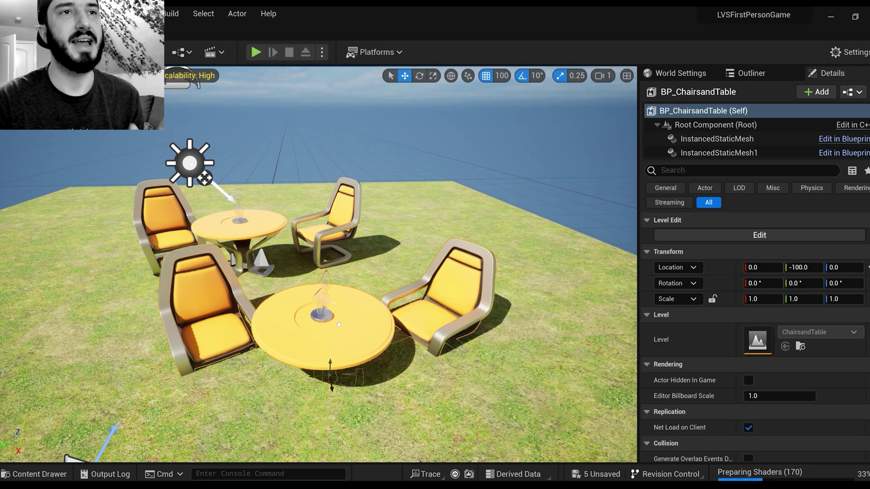
pyautogui.click(486, 76)
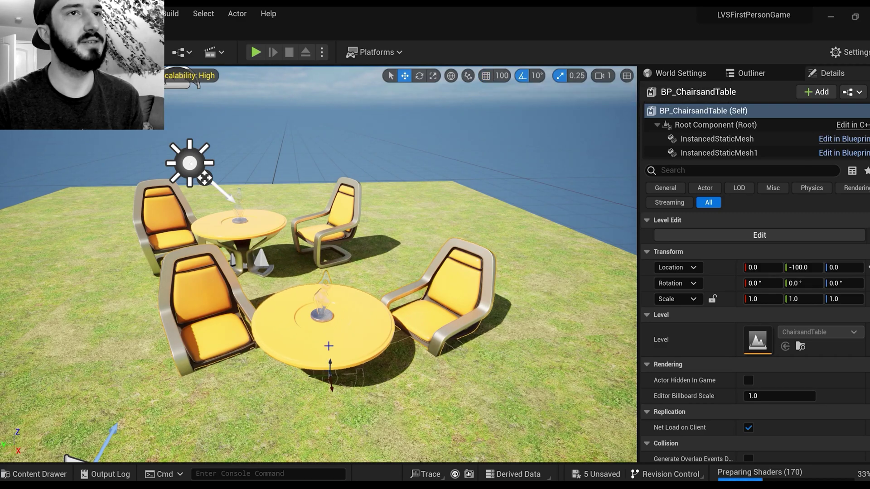
pyautogui.moveTo(330, 365); pyautogui.dragTo(355, 335)
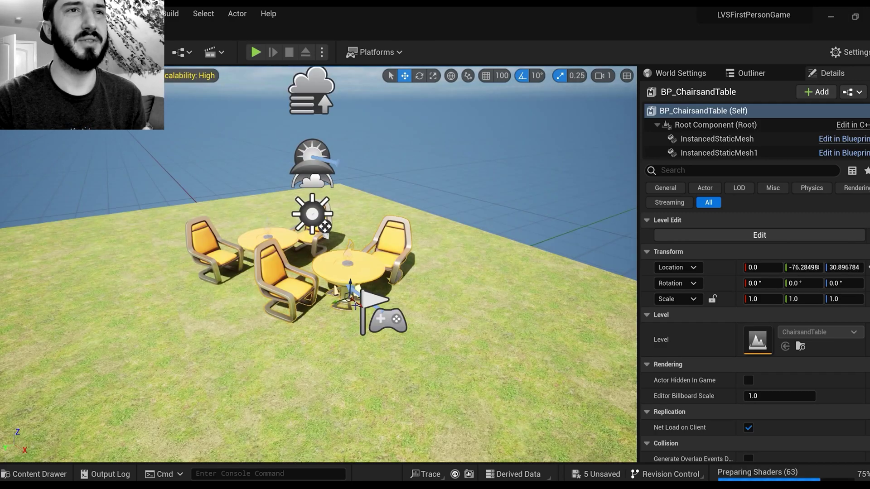
# Rotate the placed furniture set 110° about Z and move it away from the original, to X about 258, Y about -281.
pyautogui.moveTo(359, 307); pyautogui.dragTo(517, 376)
pyautogui.press('e')
pyautogui.scroll(-5, 518, 370)
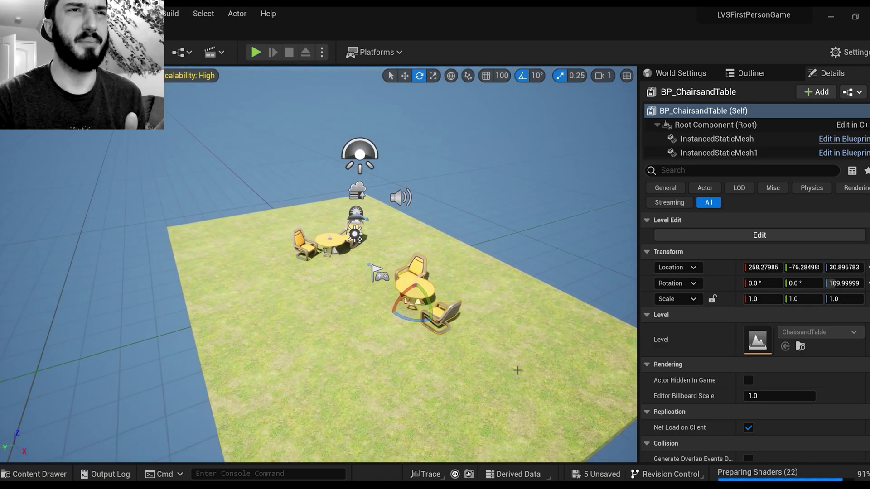
pyautogui.press('w')
pyautogui.moveTo(404, 310); pyautogui.dragTo(434, 300)
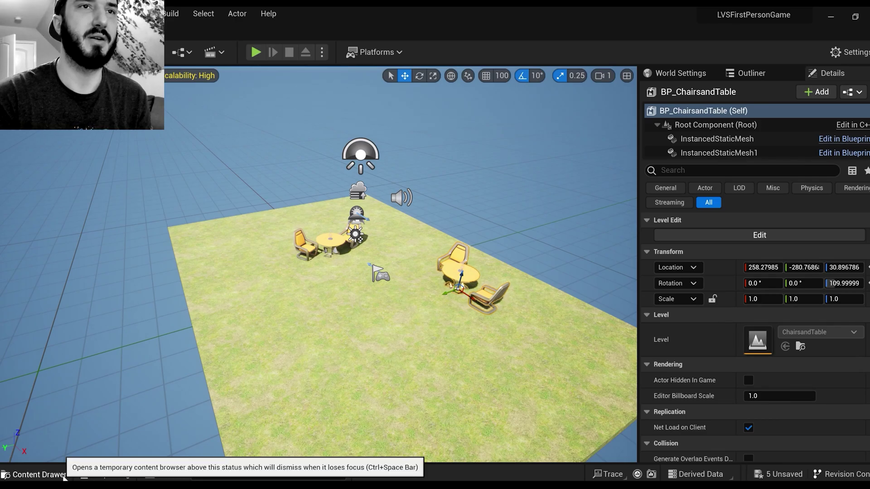
# Place a second BP_ChairsandTable on the opposite side of the grass and rotate it -90° about Z.
pyautogui.click(34, 474)
pyautogui.moveTo(745, 311); pyautogui.dragTo(342, 383)
pyautogui.press('e')
pyautogui.scroll(-5, 319, 264)
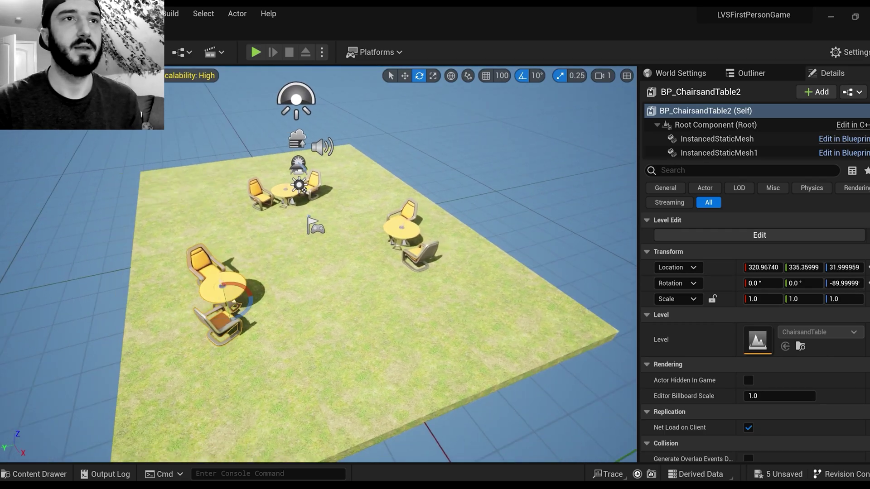
pyautogui.scroll(8, 319, 264)
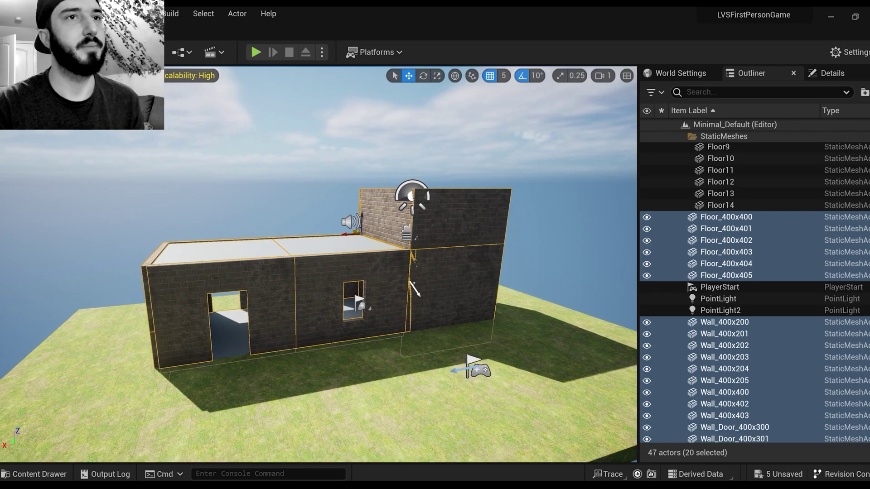
# Create a packed level actor from the selected floor and wall pieces with a Center Min Z pivot, saving its blueprint as BP_House1.
pyautogui.rightClick(382, 278)
pyautogui.moveTo(449, 347)
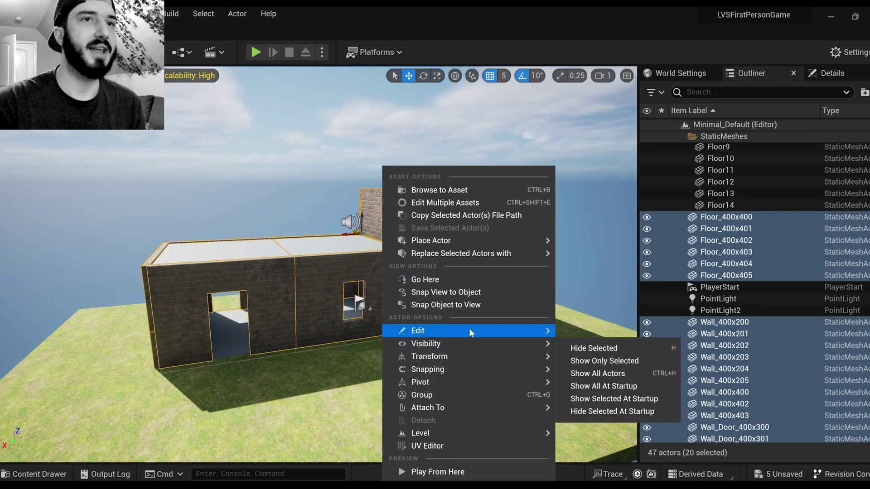
pyautogui.moveTo(471, 433)
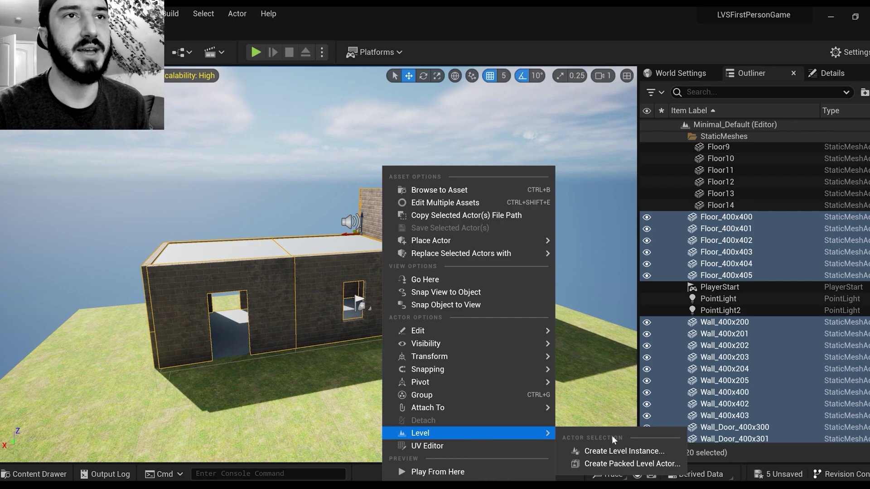
pyautogui.click(612, 464)
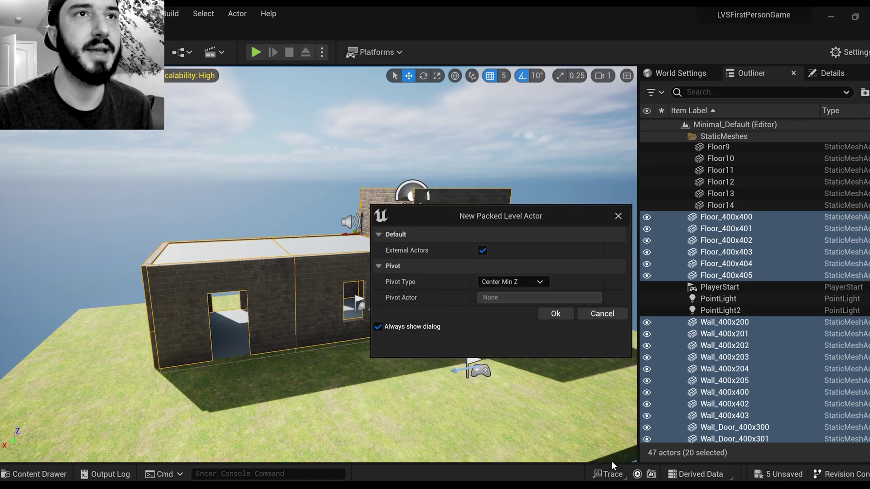
pyautogui.click(555, 314)
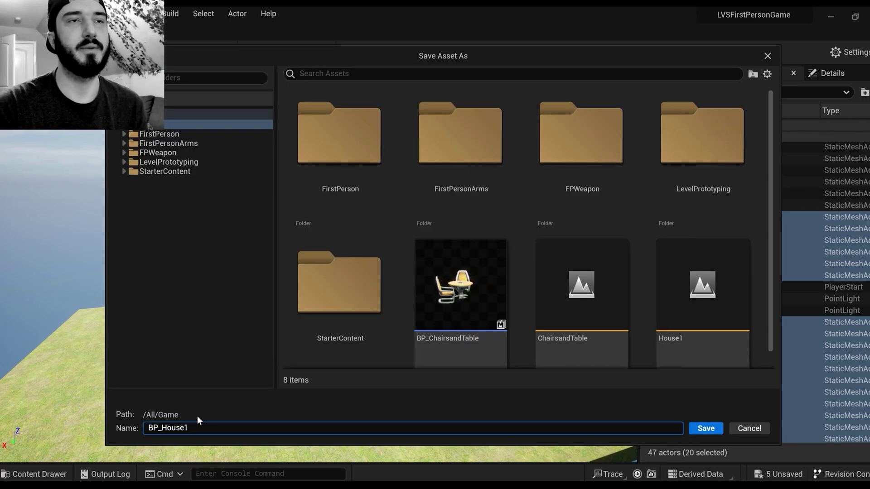
pyautogui.press('Return')
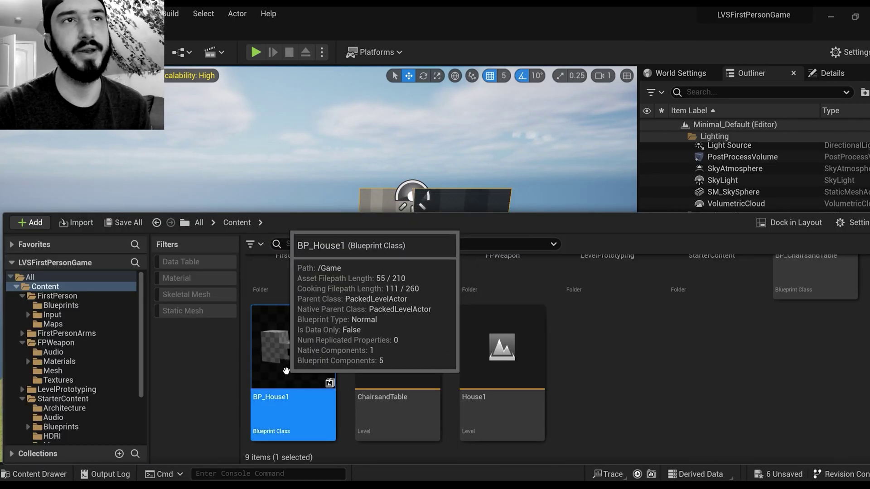
# Place a BP_House1 in the level and rotate House1 -90° about Z.
pyautogui.moveTo(286, 371); pyautogui.dragTo(497, 398)
pyautogui.moveTo(497, 398); pyautogui.dragTo(535, 390, button='right')
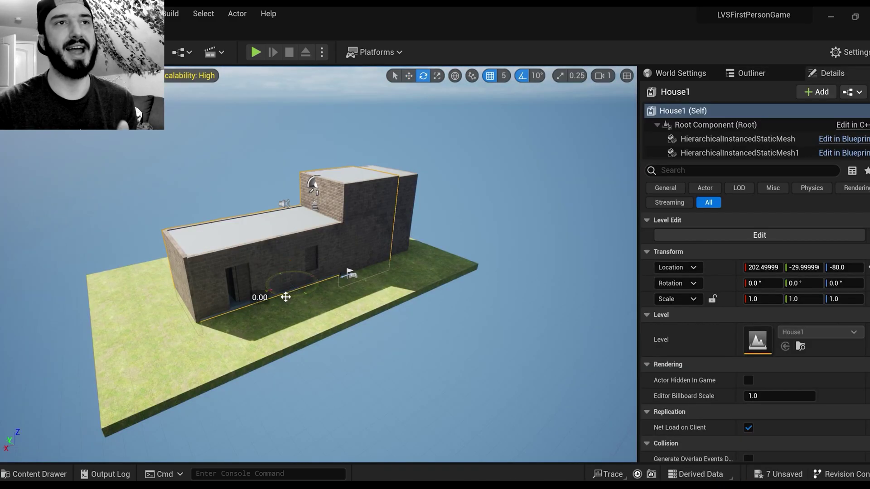
pyautogui.moveTo(286, 297); pyautogui.dragTo(292, 298)
# Move House1 beside the other house, to X about 1217.5 and Z -105.
pyautogui.moveTo(350, 273); pyautogui.dragTo(61, 338)
pyautogui.press('w')
pyautogui.moveTo(231, 336); pyautogui.dragTo(181, 336, button='right')
pyautogui.press('w')
pyautogui.moveTo(254, 257)
pyautogui.mouseDown(button='right')
pyautogui.moveTo(304, 241)
pyautogui.moveTo(254, 257)
pyautogui.mouseUp(button='right')
pyautogui.moveTo(257, 251); pyautogui.dragTo(259, 257)
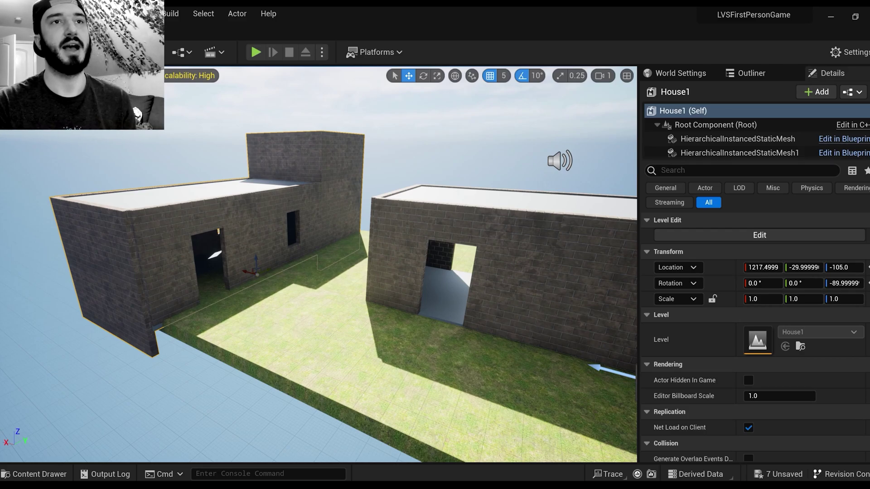
# Select the four grass floor tiles between the houses and duplicate them outward to extend the ground.
pyautogui.click(270, 322)
pyautogui.keyDown('shift'); pyautogui.click(275, 296); pyautogui.keyUp('shift')
pyautogui.keyDown('ctrl'); pyautogui.click(315, 269); pyautogui.keyUp('ctrl')
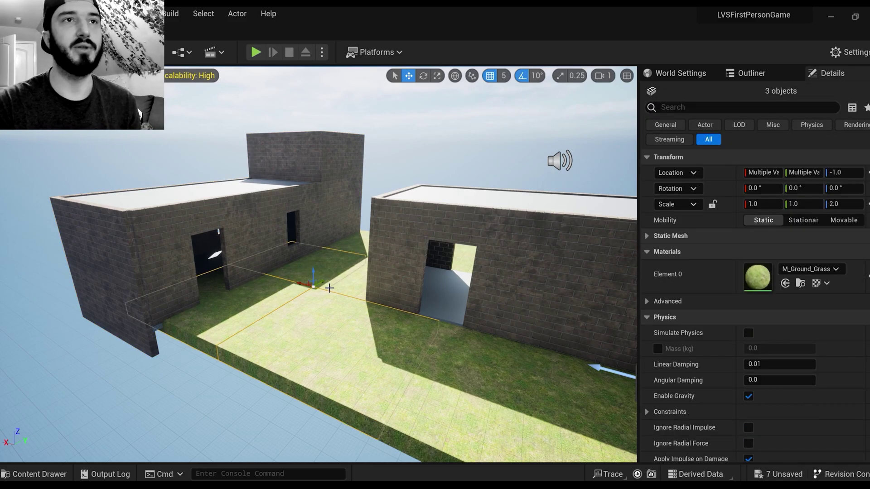
pyautogui.press('s')
pyautogui.moveTo(337, 295); pyautogui.dragTo(406, 310, button='right')
pyautogui.keyDown('ctrl'); pyautogui.click(410, 309); pyautogui.keyUp('ctrl')
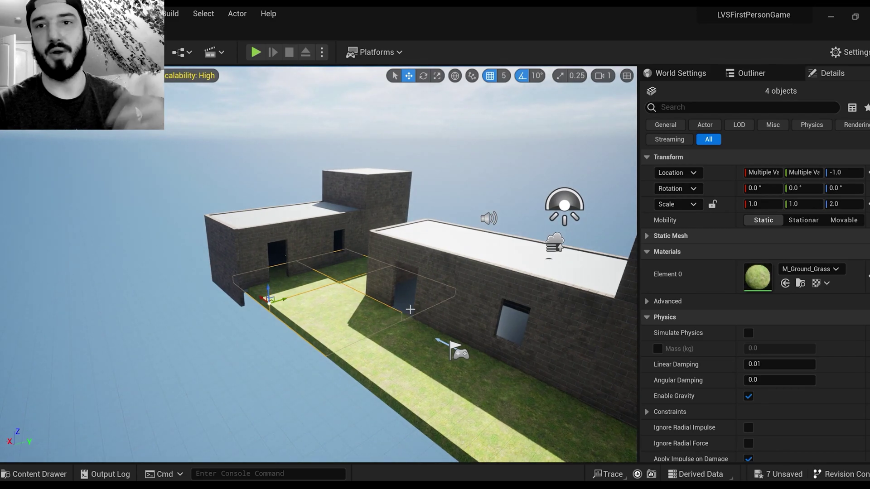
pyautogui.keyDown('alt'); pyautogui.moveTo(286, 300); pyautogui.dragTo(54, 362); pyautogui.keyUp('alt')
# Duplicate the two outer grass tiles beside the rotated house to widen the ground, at X 1195.
pyautogui.moveTo(189, 344); pyautogui.dragTo(328, 306, button='right')
pyautogui.press('a')
pyautogui.press('s')
pyautogui.click(320, 331)
pyautogui.keyDown('ctrl'); pyautogui.click(316, 380); pyautogui.keyUp('ctrl')
pyautogui.moveTo(292, 397); pyautogui.dragTo(292, 412, button='right')
pyautogui.press('s')
pyautogui.keyDown('alt'); pyautogui.moveTo(331, 370); pyautogui.dragTo(236, 352); pyautogui.keyUp('alt')
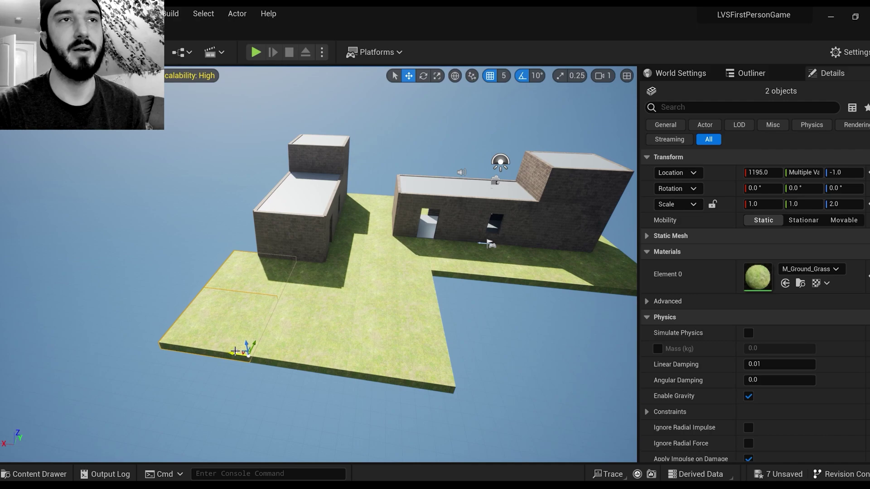
pyautogui.click(442, 338)
pyautogui.moveTo(443, 338); pyautogui.dragTo(451, 307, button='right')
pyautogui.press('w')
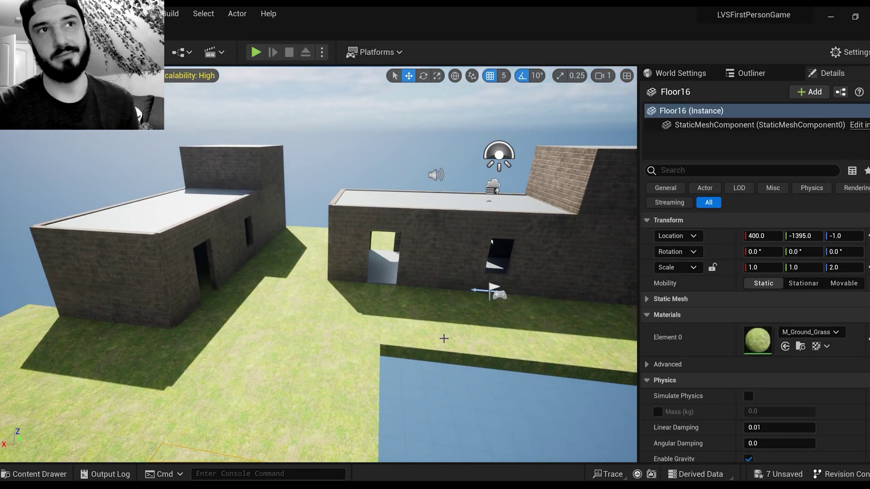
pyautogui.click(425, 354)
pyautogui.keyDown('alt'); pyautogui.moveTo(535, 353); pyautogui.dragTo(540, 453); pyautogui.keyUp('alt')
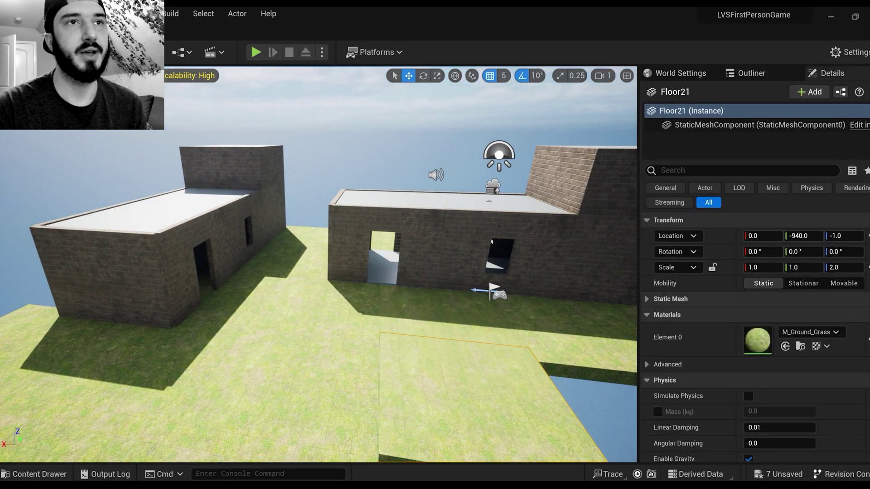
pyautogui.moveTo(451, 399); pyautogui.dragTo(453, 363, button='right')
pyautogui.press('s')
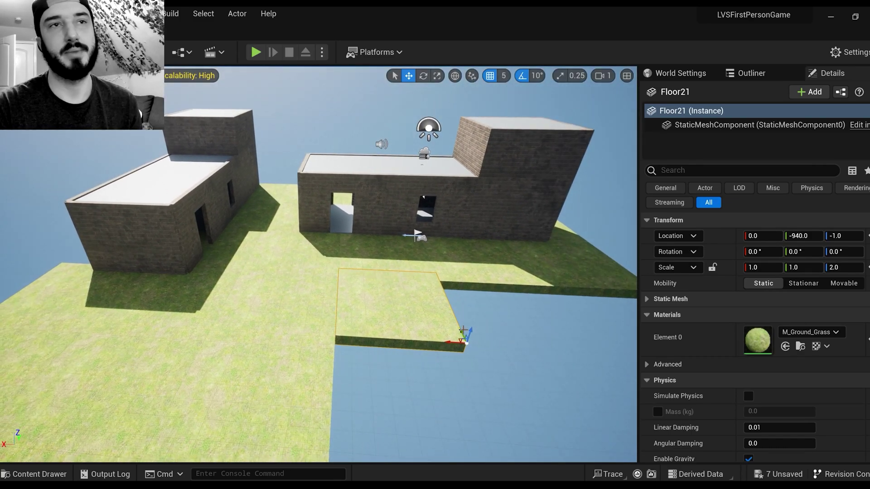
pyautogui.moveTo(460, 334); pyautogui.dragTo(464, 365)
pyautogui.hotkey('ctrl', 'z')
pyautogui.hotkey('ctrl', 'z')
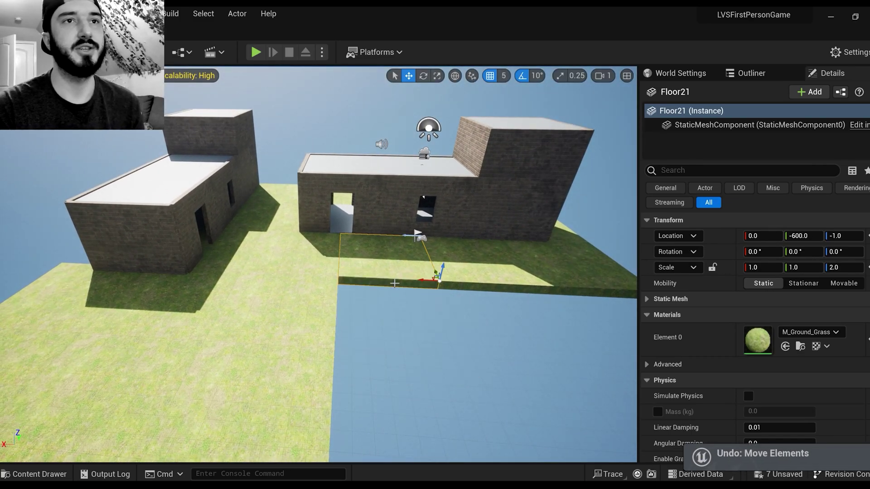
# Add the two neighbouring tiles to the selection and duplicate the row of three grass tiles into the gap in front of the house.
pyautogui.keyDown('shift'); pyautogui.click(511, 274); pyautogui.keyUp('shift')
pyautogui.keyDown('shift'); pyautogui.click(566, 282); pyautogui.keyUp('shift')
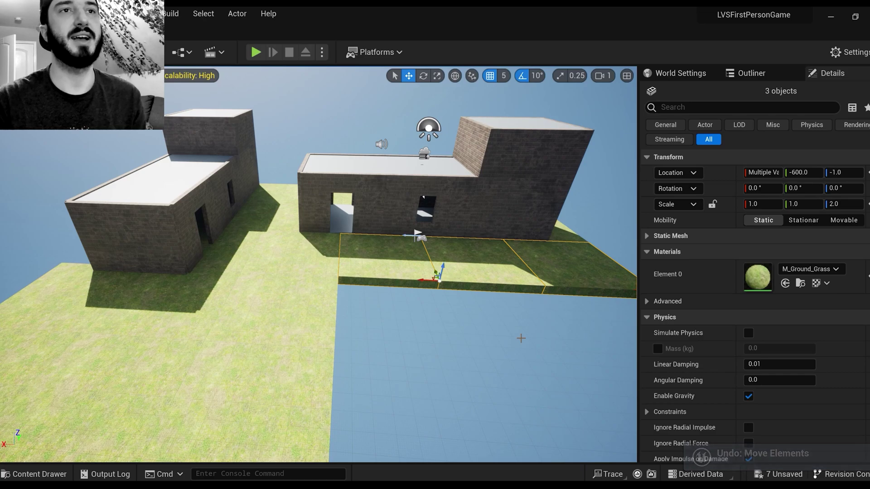
pyautogui.moveTo(521, 336); pyautogui.dragTo(449, 284, button='right')
pyautogui.press('s')
pyautogui.moveTo(321, 247); pyautogui.dragTo(349, 296)
# Select the three grass tiles along the outer edge of the newly extended ground.
pyautogui.click(387, 351)
pyautogui.moveTo(387, 352); pyautogui.dragTo(448, 351, button='right')
pyautogui.press('w')
pyautogui.press('a')
pyautogui.click(407, 321)
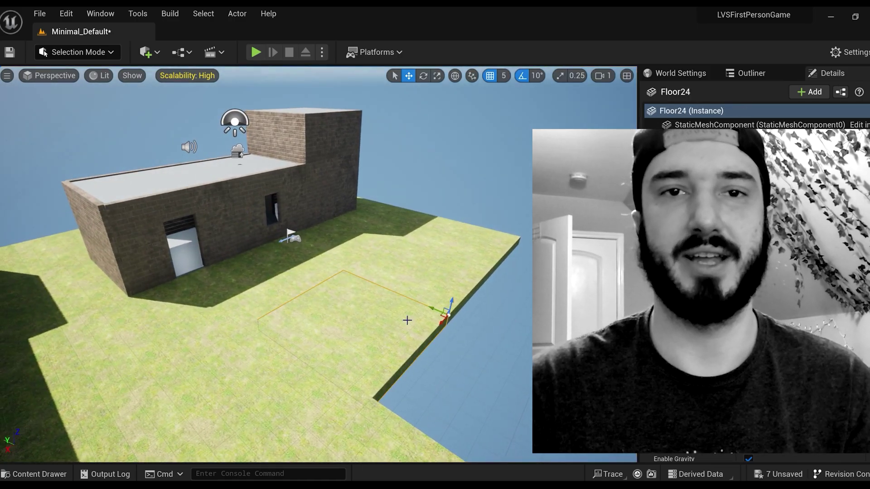
pyautogui.keyDown('shift'); pyautogui.click(459, 281); pyautogui.keyUp('shift')
pyautogui.keyDown('shift'); pyautogui.click(496, 253); pyautogui.keyUp('shift')
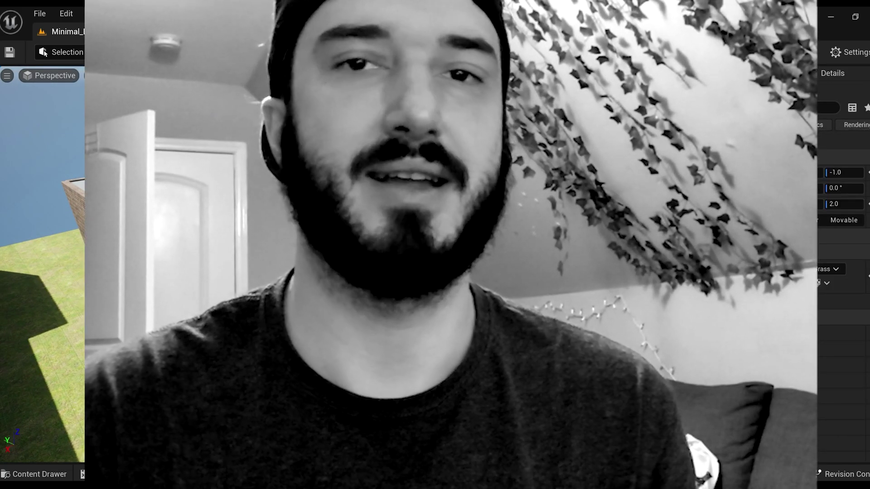